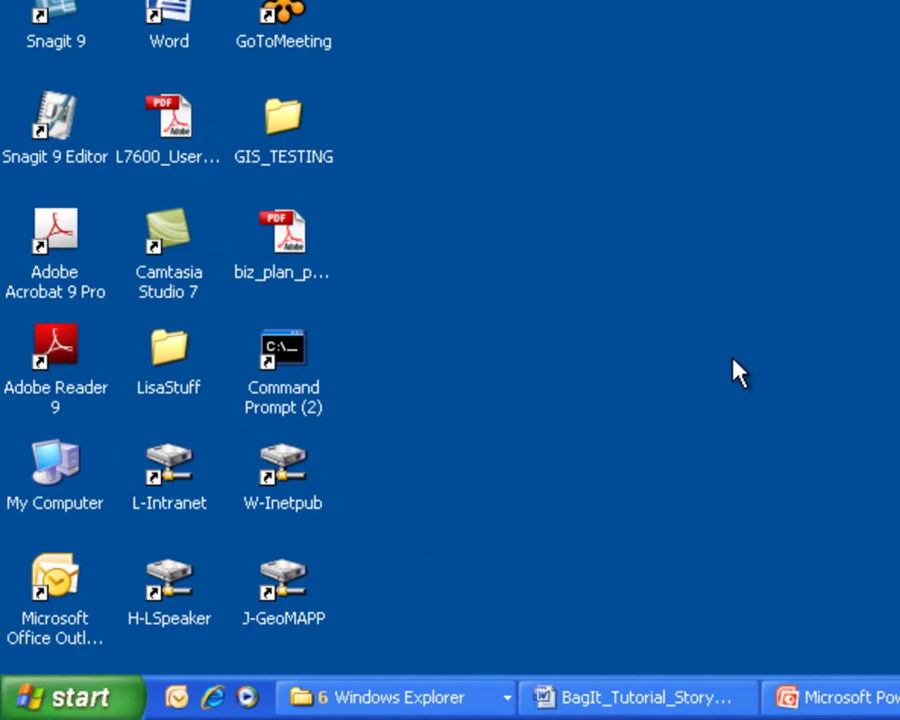
- Open My Computer's System Properties on the Advanced tab
right_click(65, 468)
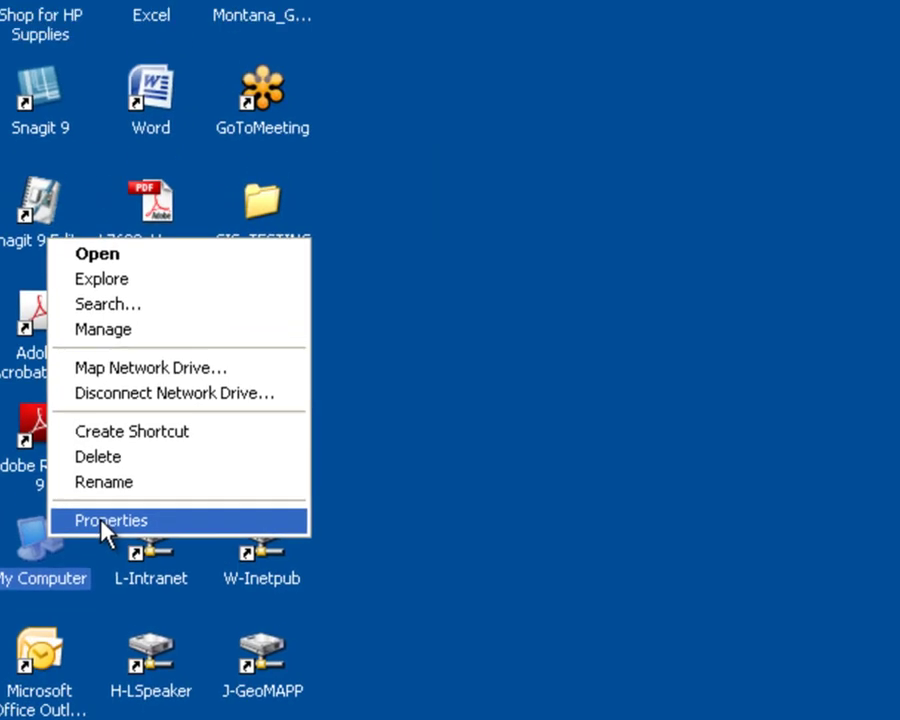
left_click(120, 446)
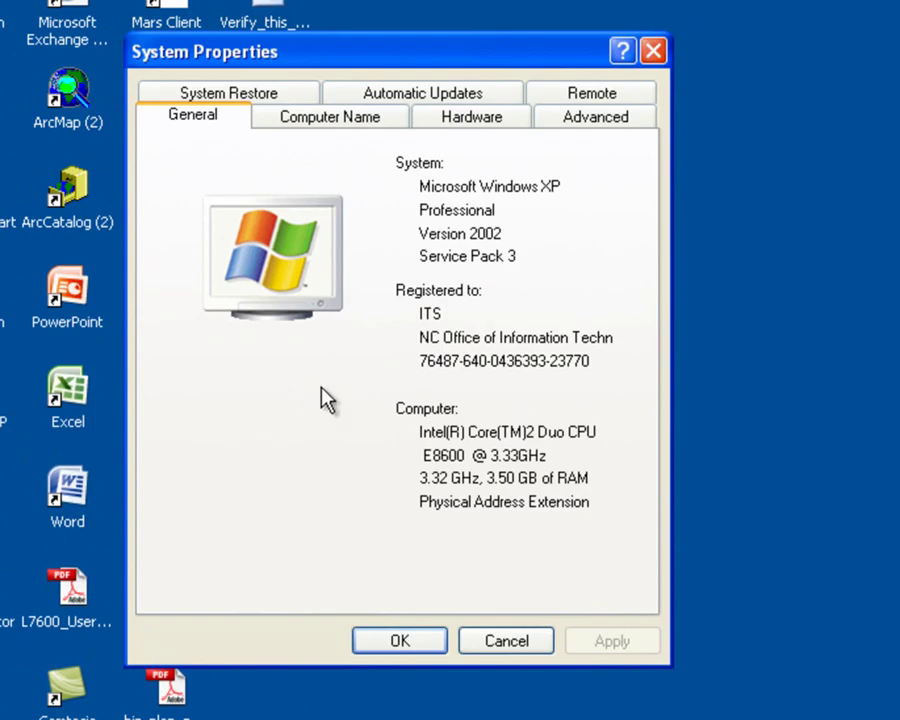
left_click(566, 124)
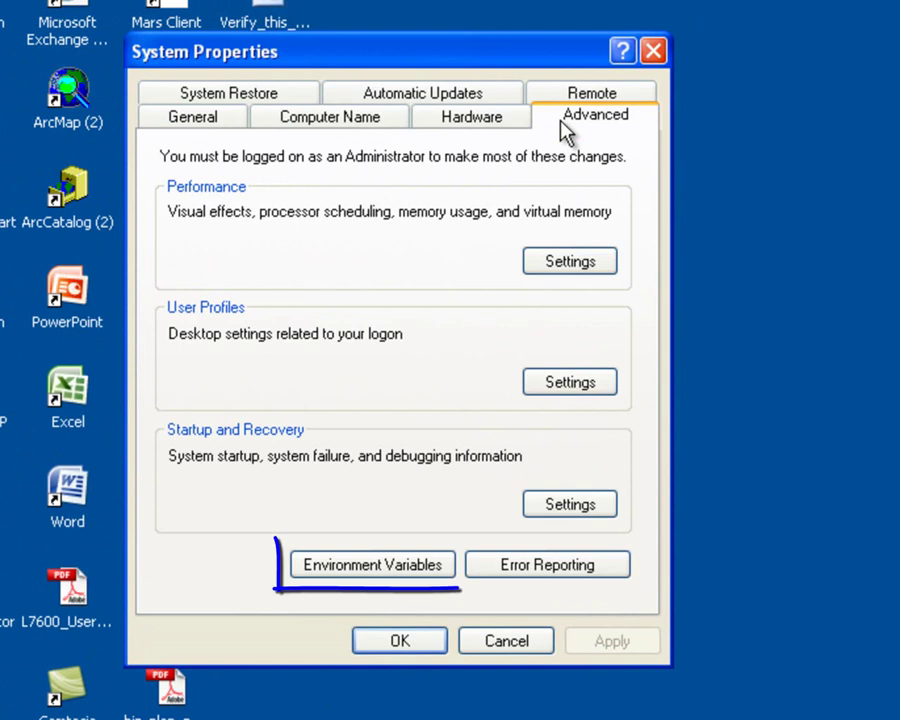
- Open Environment Variables, scroll the System variables list, and focus its New button
left_click(384, 578)
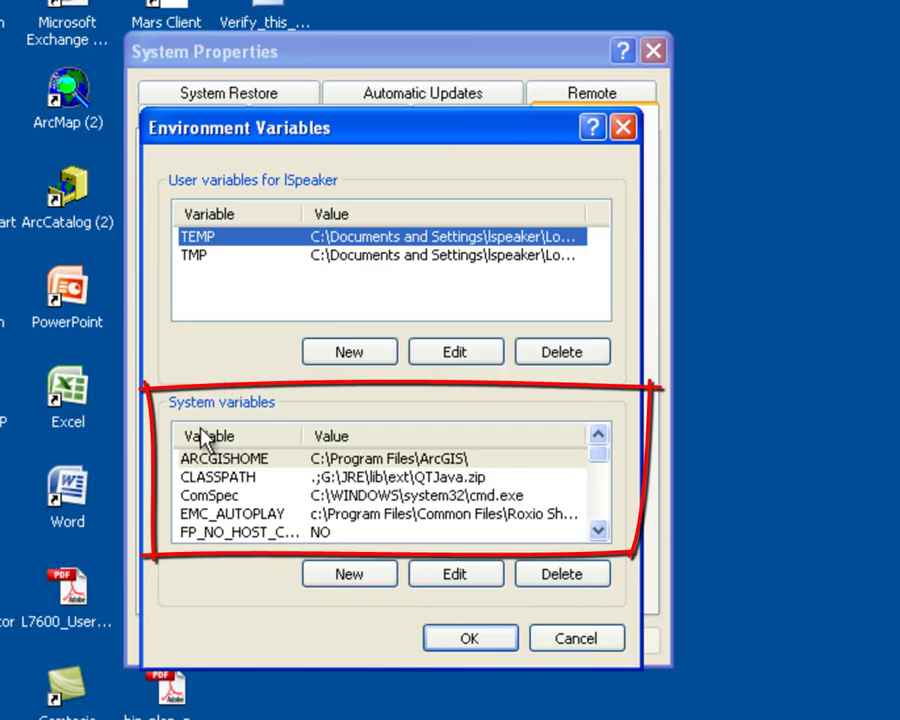
mouse_move(599, 456)
left_mouse_down()
mouse_move(596, 518)
mouse_move(600, 457)
left_mouse_up()
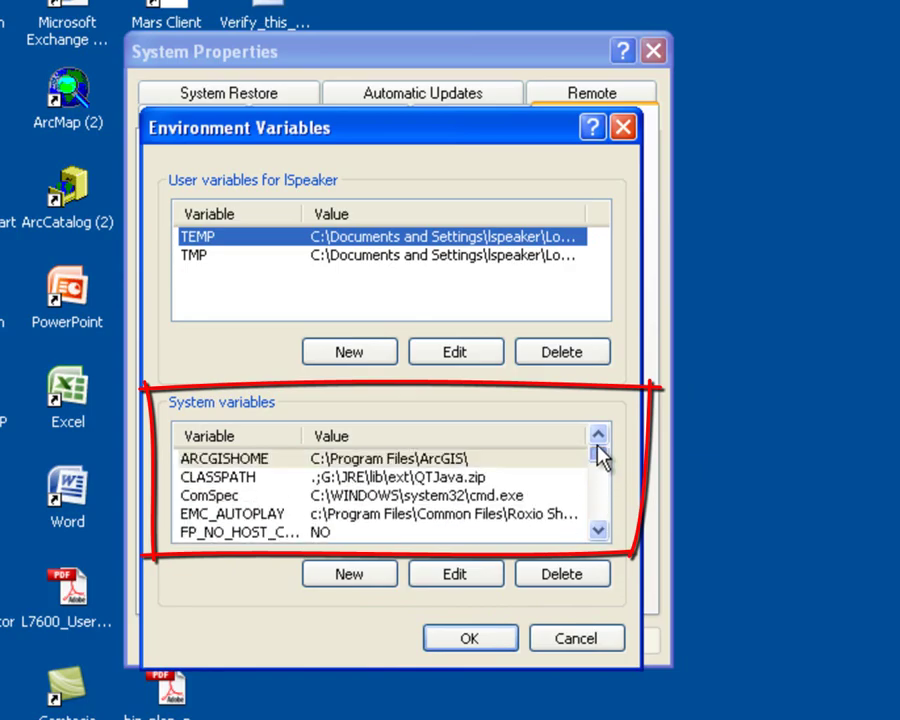
left_click(599, 531)
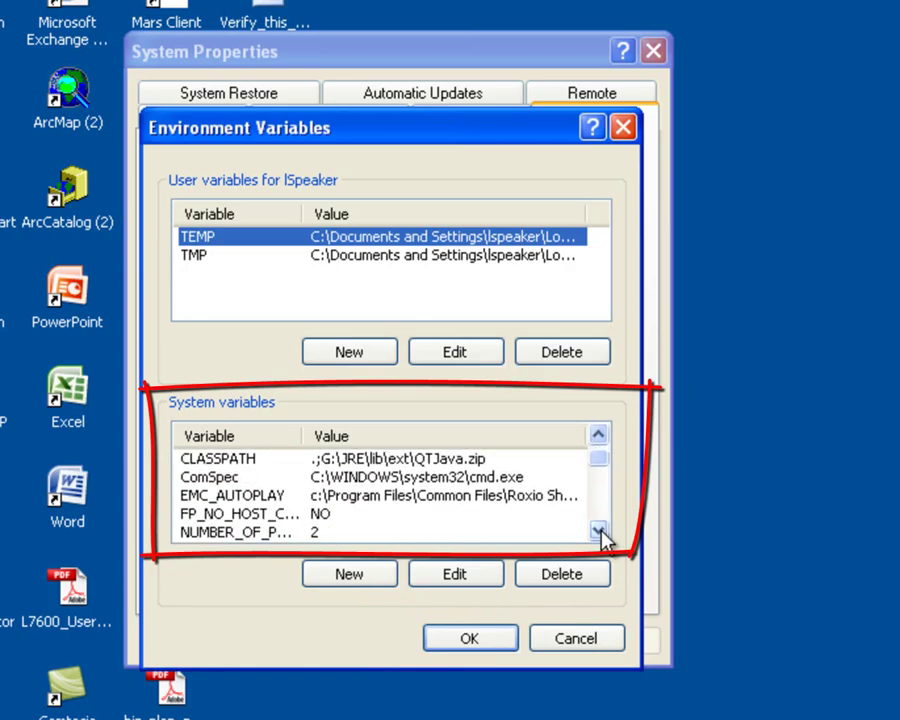
left_click(599, 531)
left_click(599, 531)
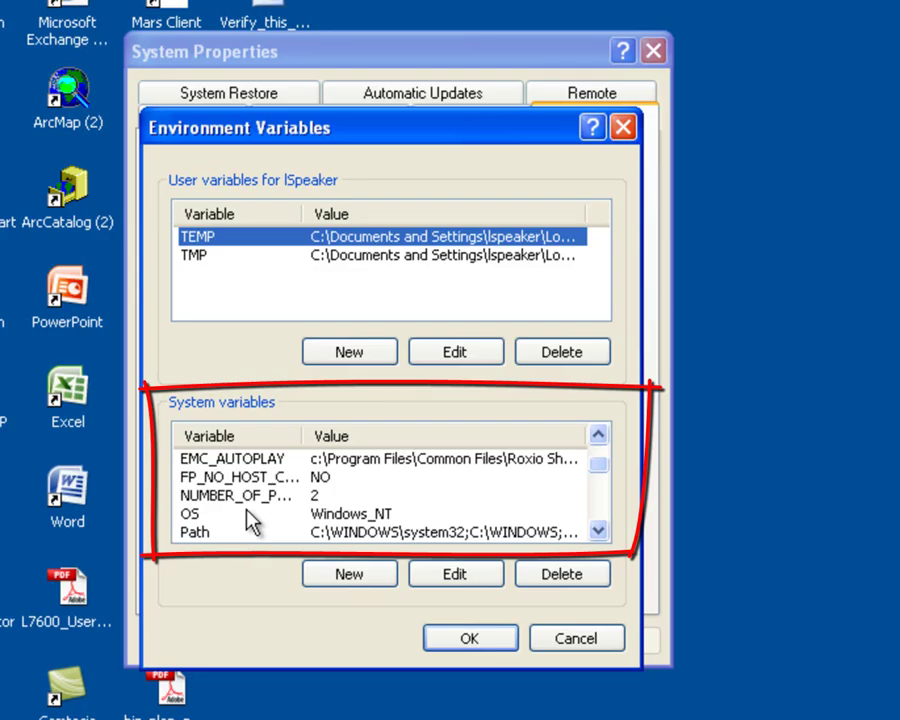
key("Tab")
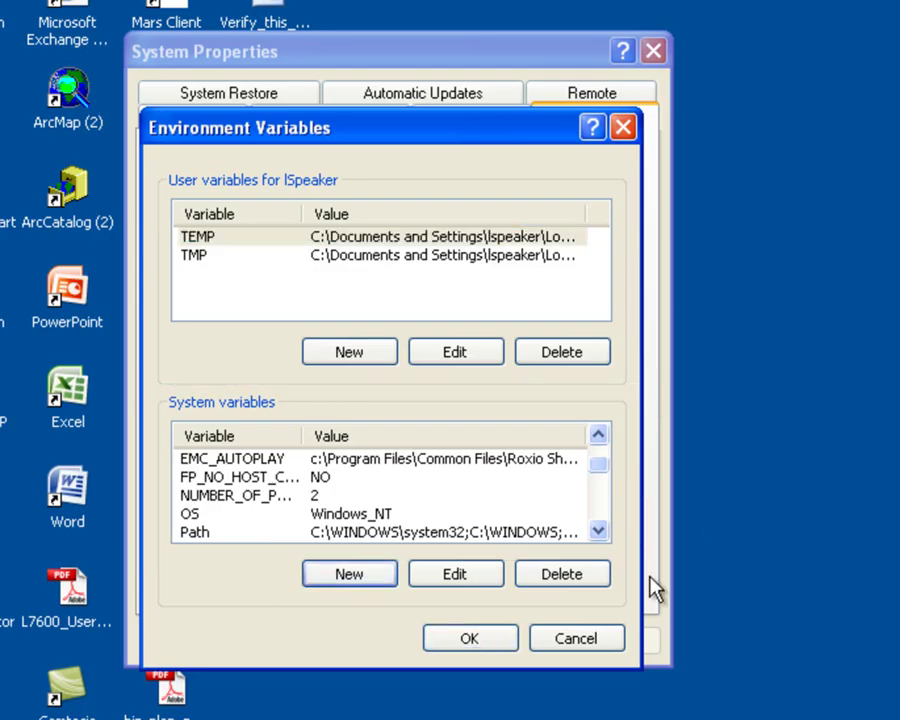
- Create a new system variable named JAVA_HOME
left_click(345, 584)
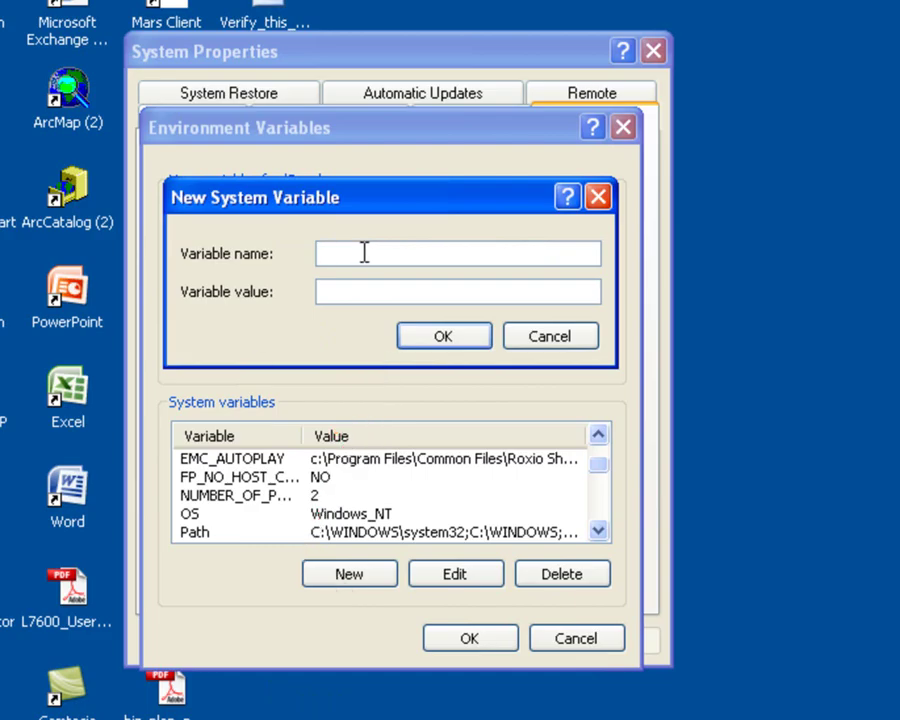
type("JAVA_HOME")
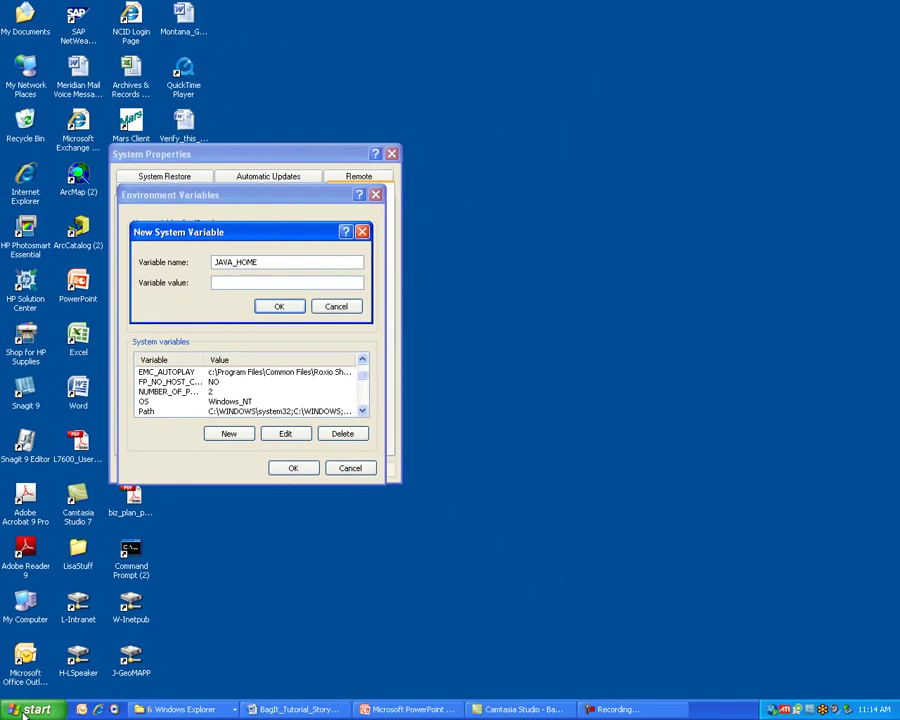
- Open the Java Control Panel from Start > Settings > Control Panel
left_click(37, 709)
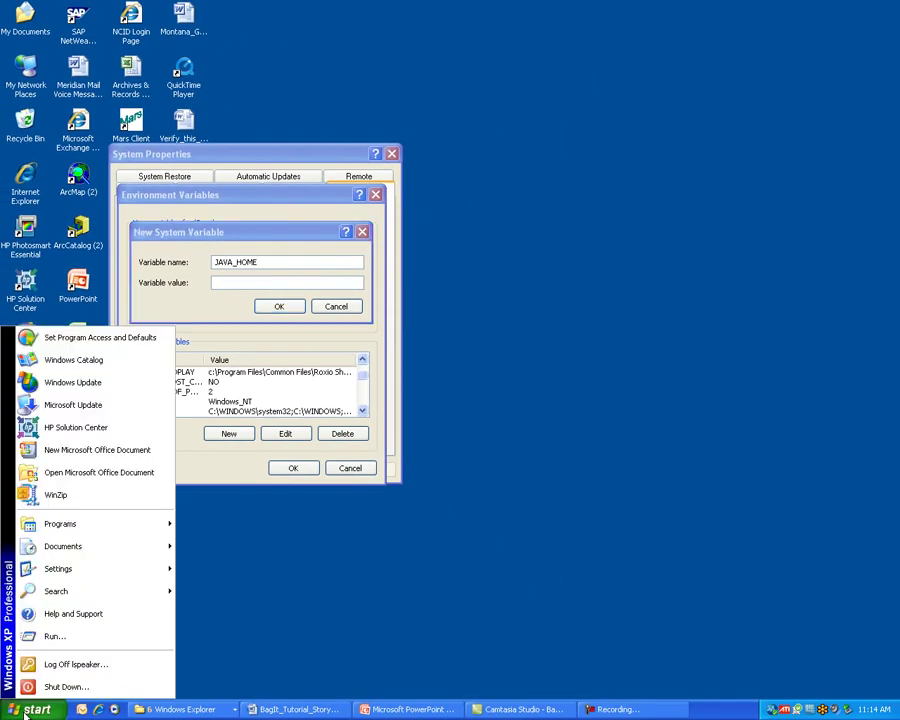
mouse_move(94, 573)
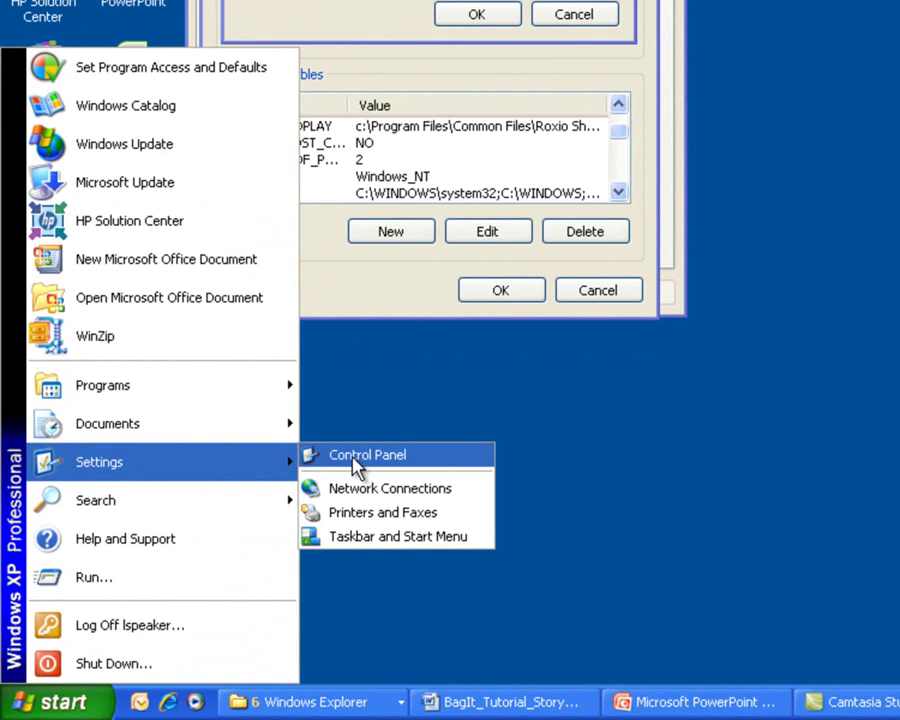
left_click(352, 462)
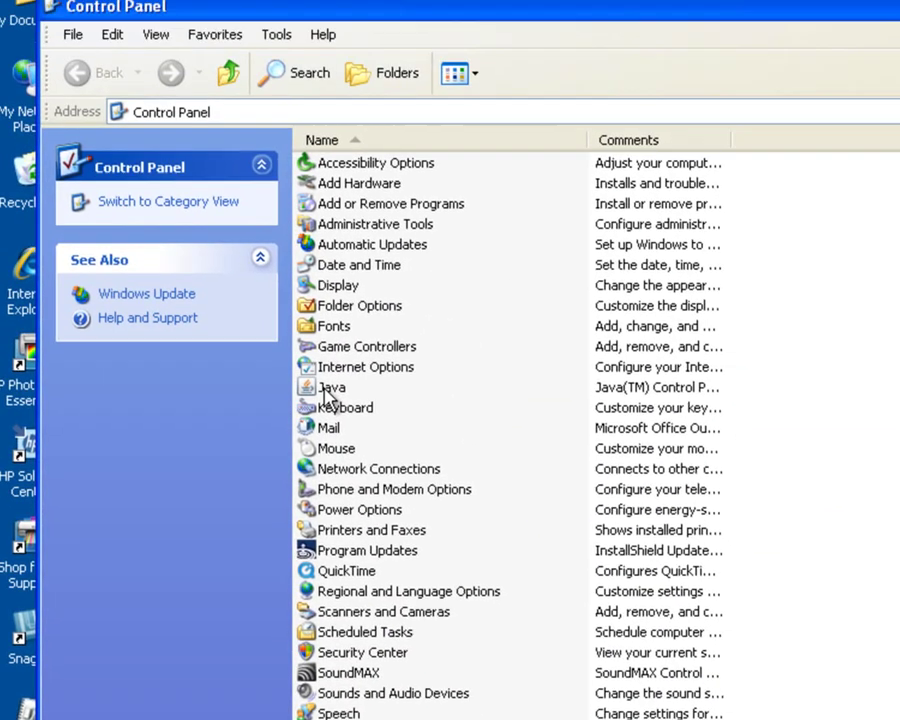
left_click(328, 418)
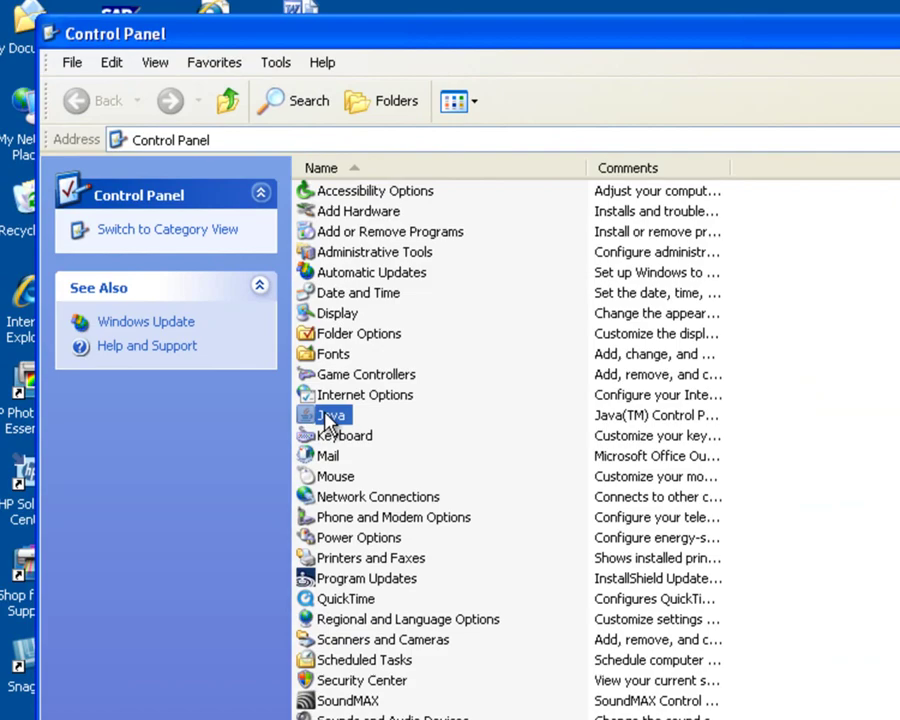
double_click(326, 413)
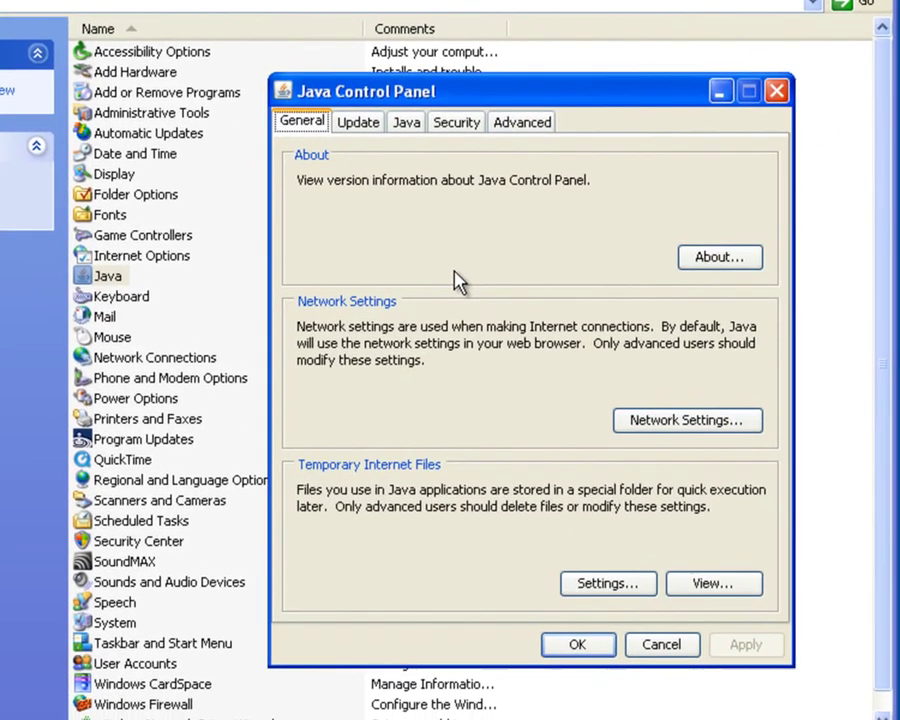
- Read the JRE path C:\Program Files\Java\jre6\bin\javaw.exe, then cancel both Java windows
left_click(402, 126)
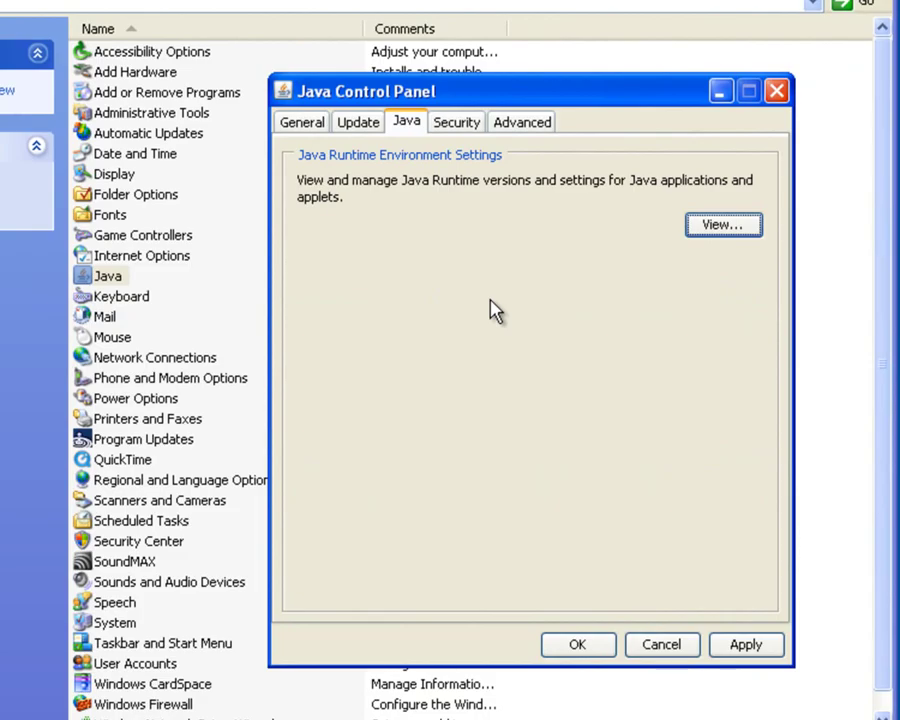
left_click(731, 224)
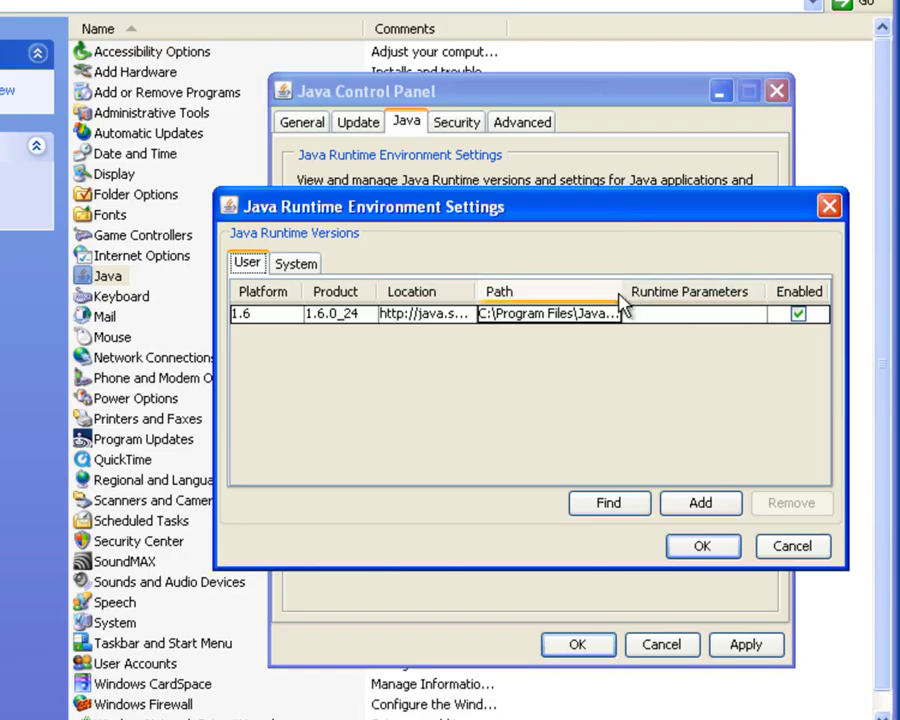
left_click_drag(623, 291, 746, 292)
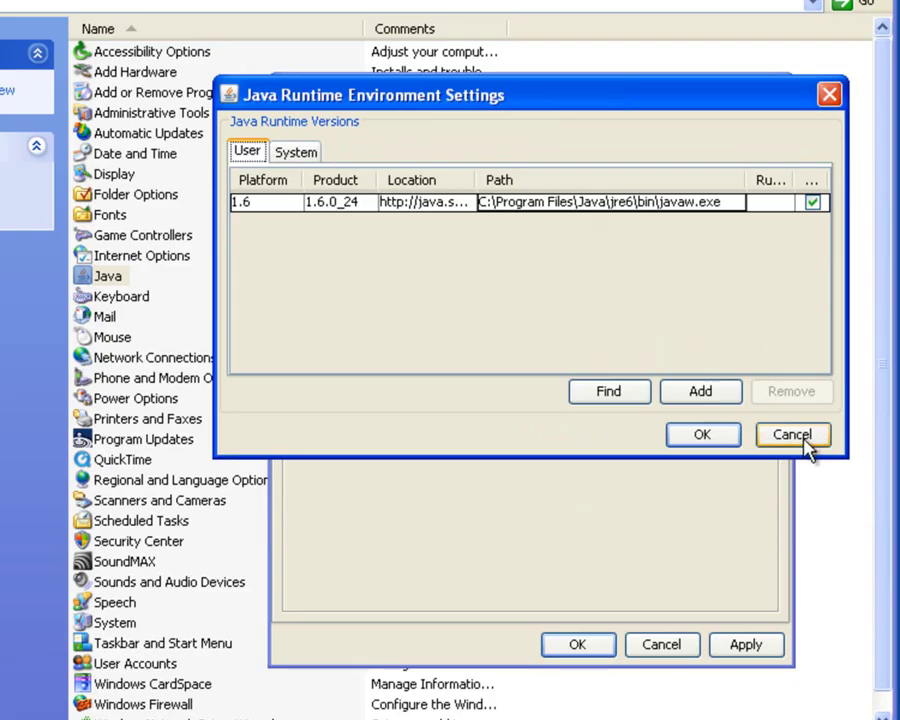
left_click(798, 440)
left_click(664, 646)
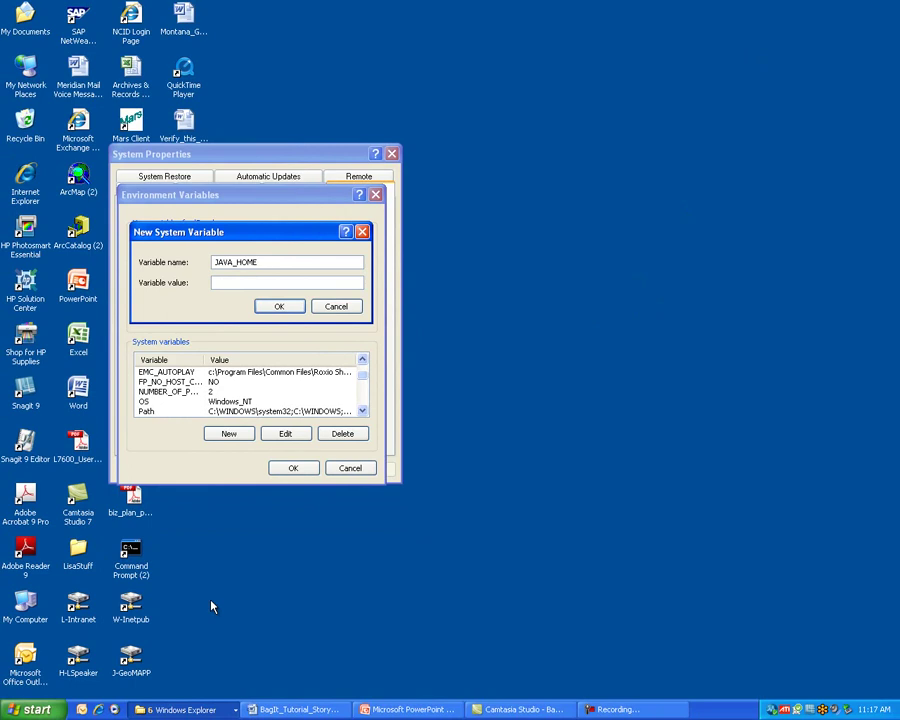
- Browse from My Computer to the C:\Program Files\Java\jre6 folder
double_click(27, 603)
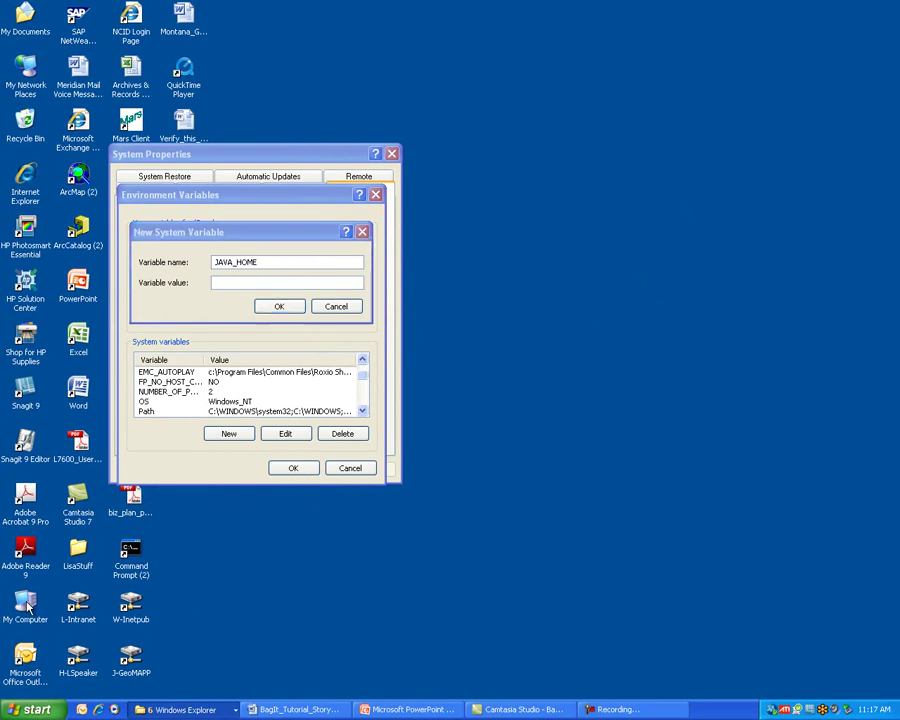
left_click_drag(278, 333, 482, 207)
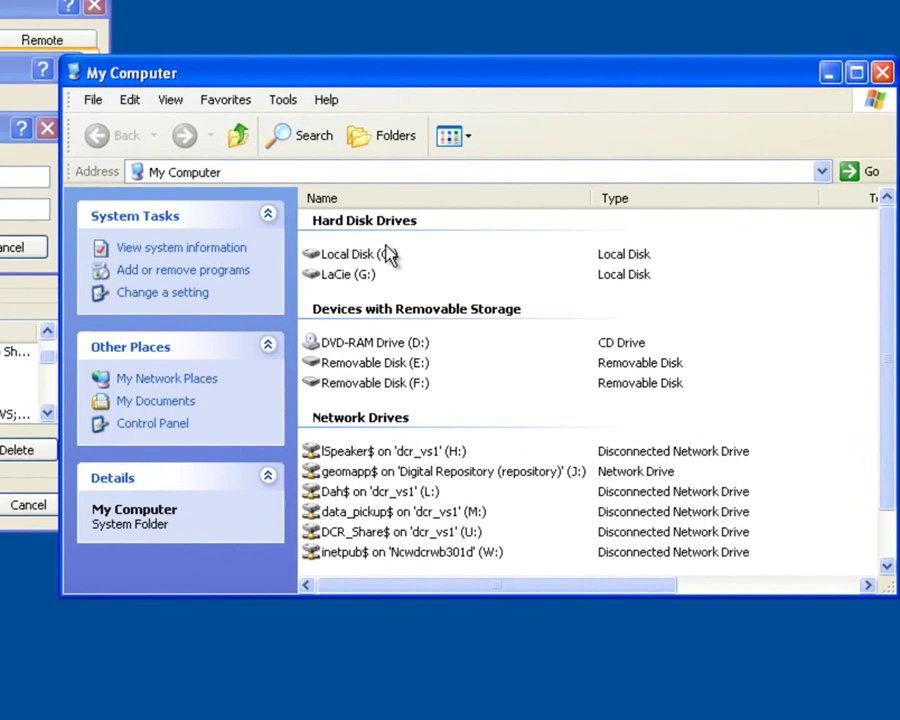
double_click(560, 312)
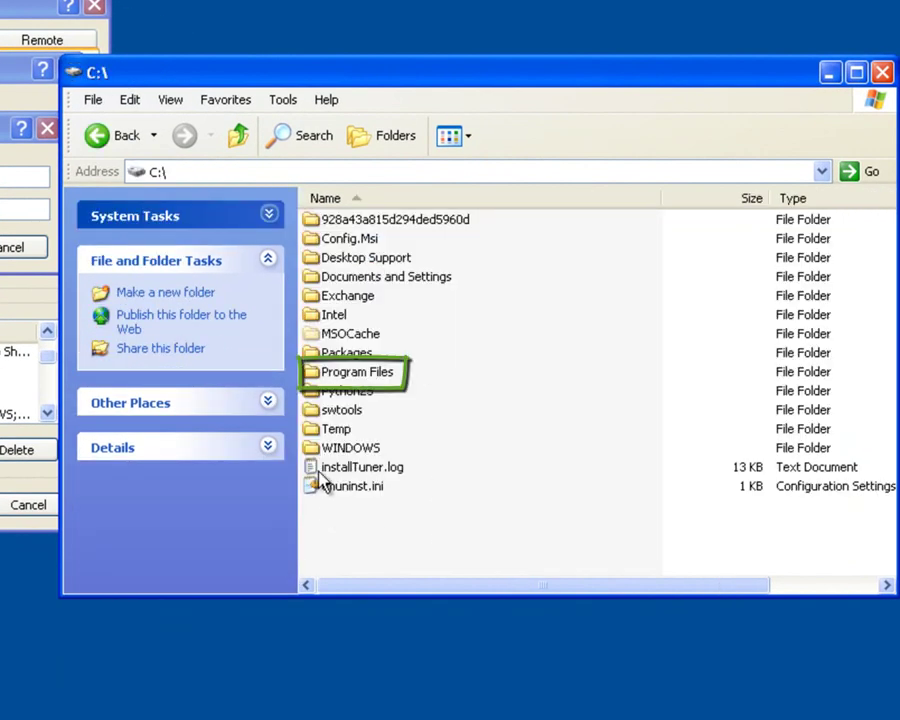
double_click(310, 375)
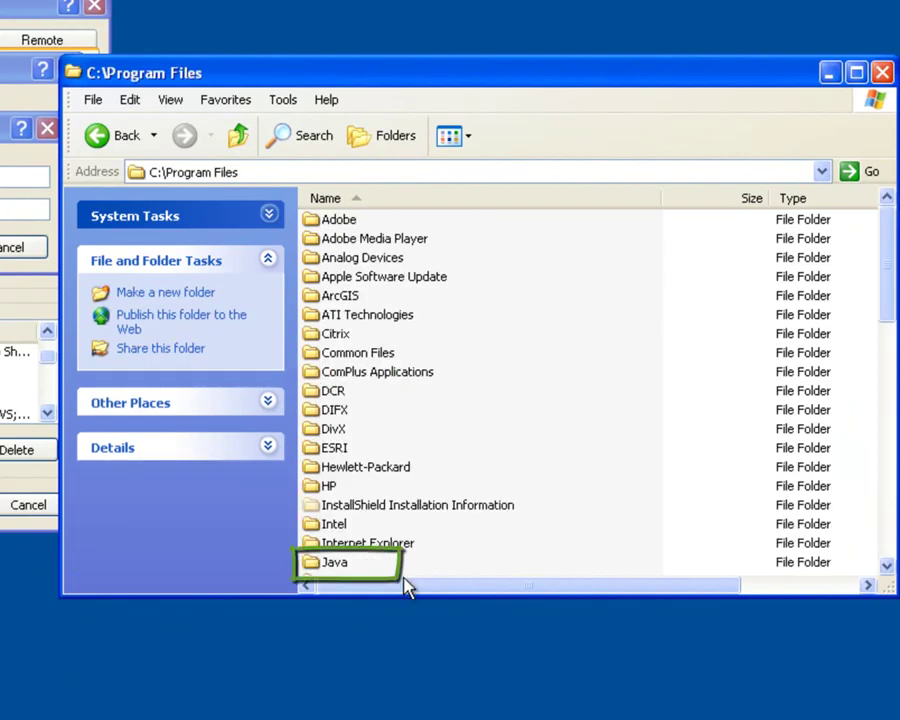
double_click(309, 566)
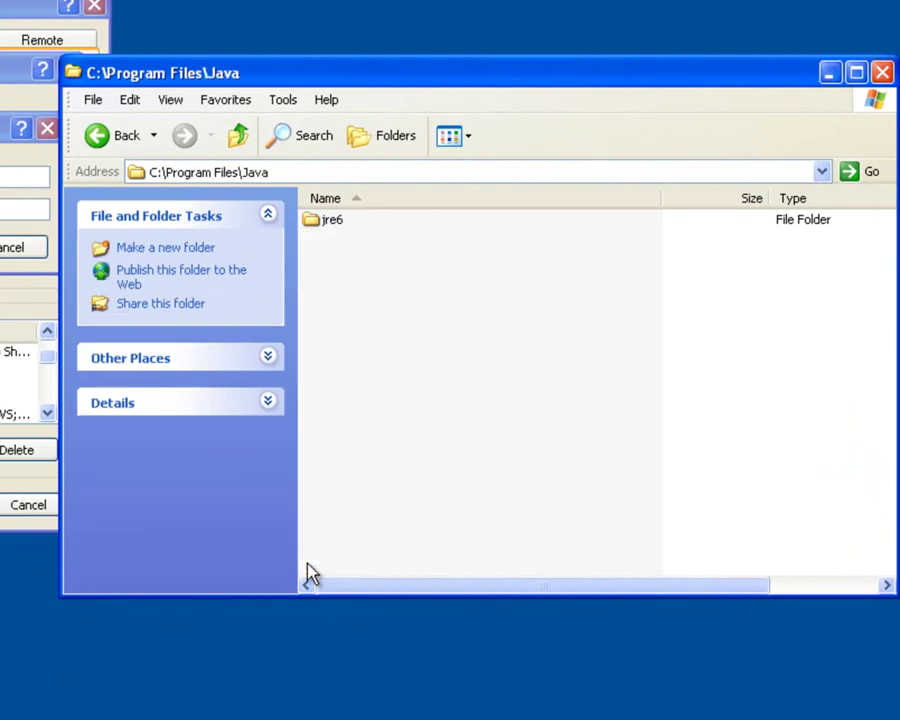
left_click(314, 221)
double_click(314, 221)
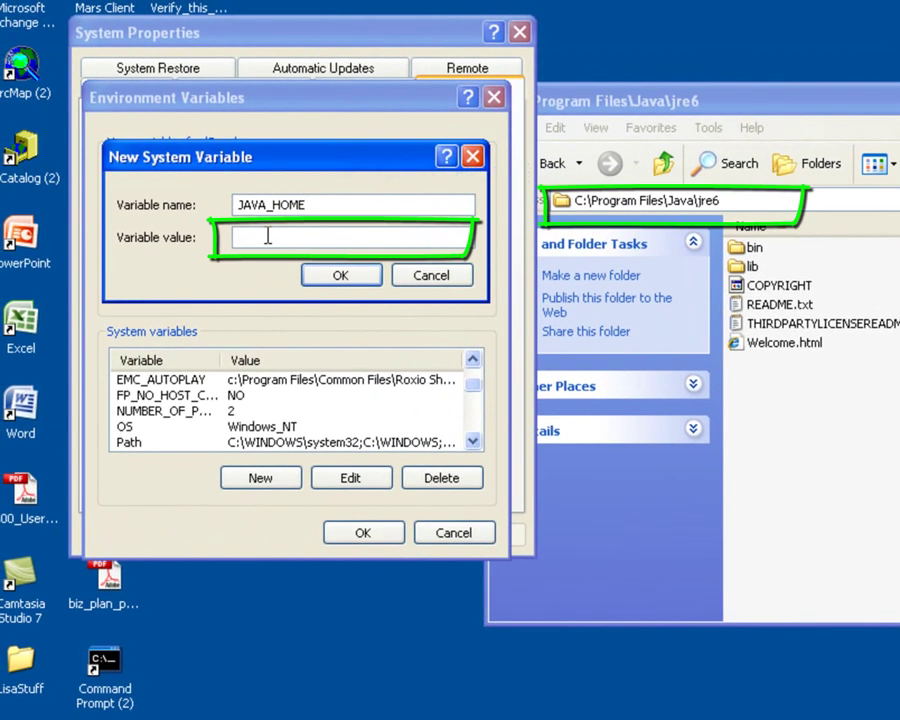
- Set JAVA_HOME's value to C:\Program Files\Java\jre6 and save the variable
type("C:\\")
type("Program Files\\Java\\jre6")
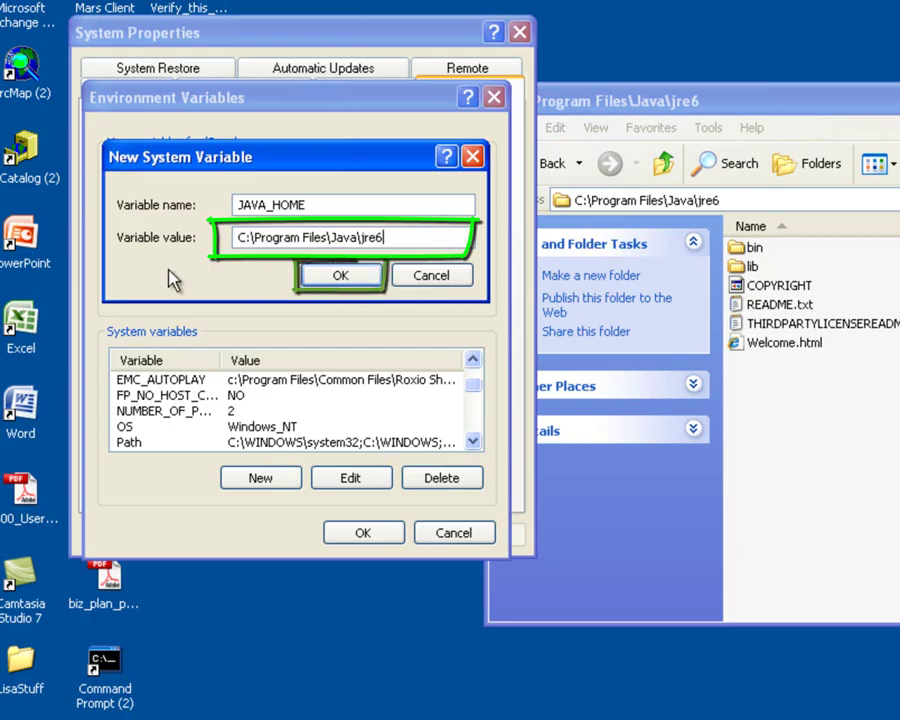
left_click(338, 276)
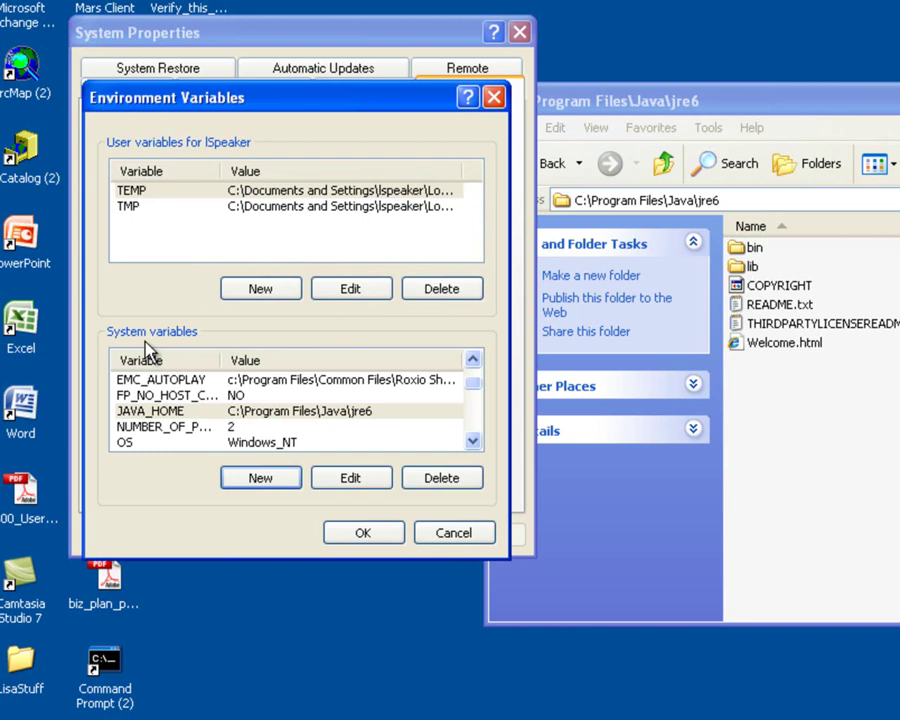
- Select the new JAVA_HOME entry and accept Environment Variables and System Properties
left_click(155, 418)
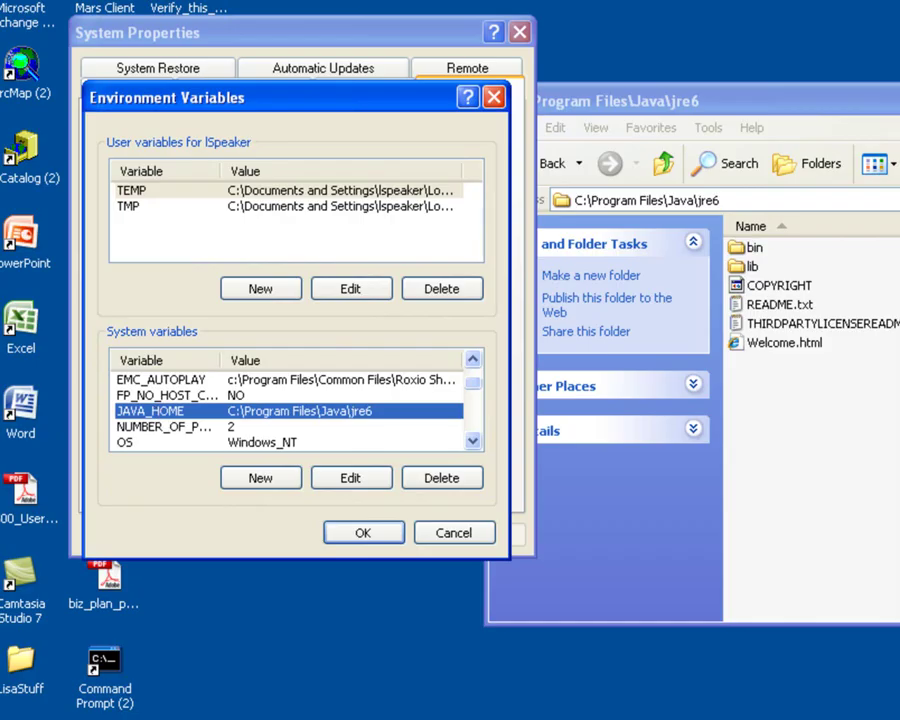
left_click(358, 537)
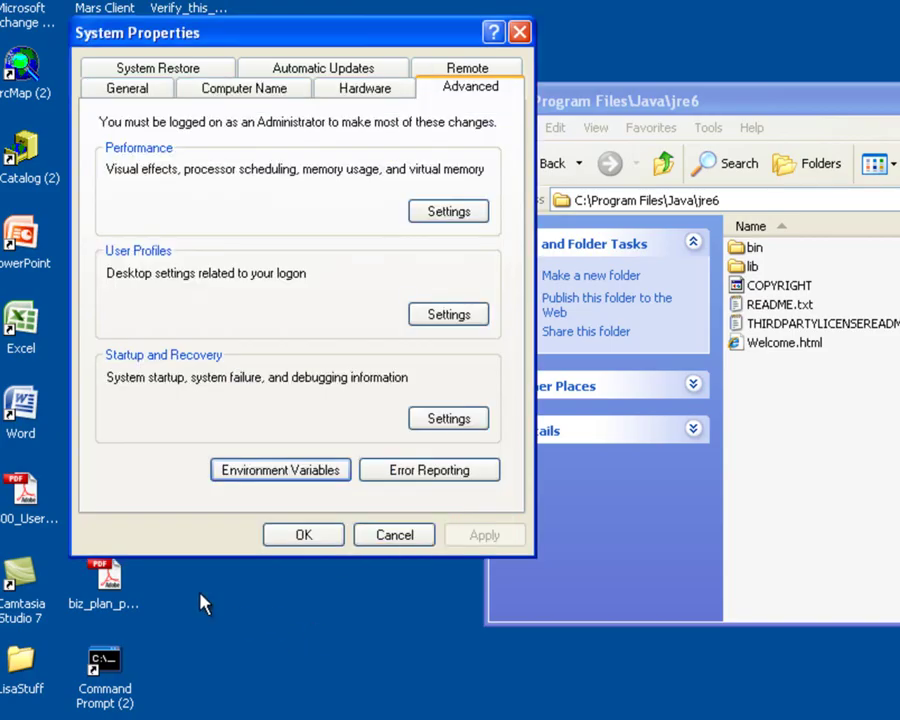
left_click(303, 535)
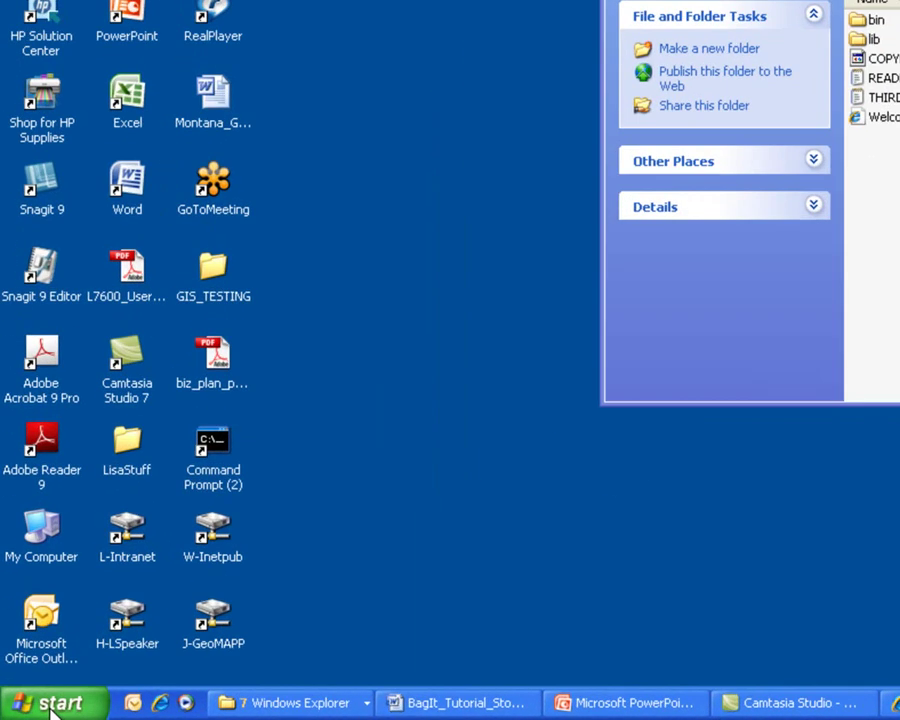
- Launch cmd through Start > Run
left_click(32, 709)
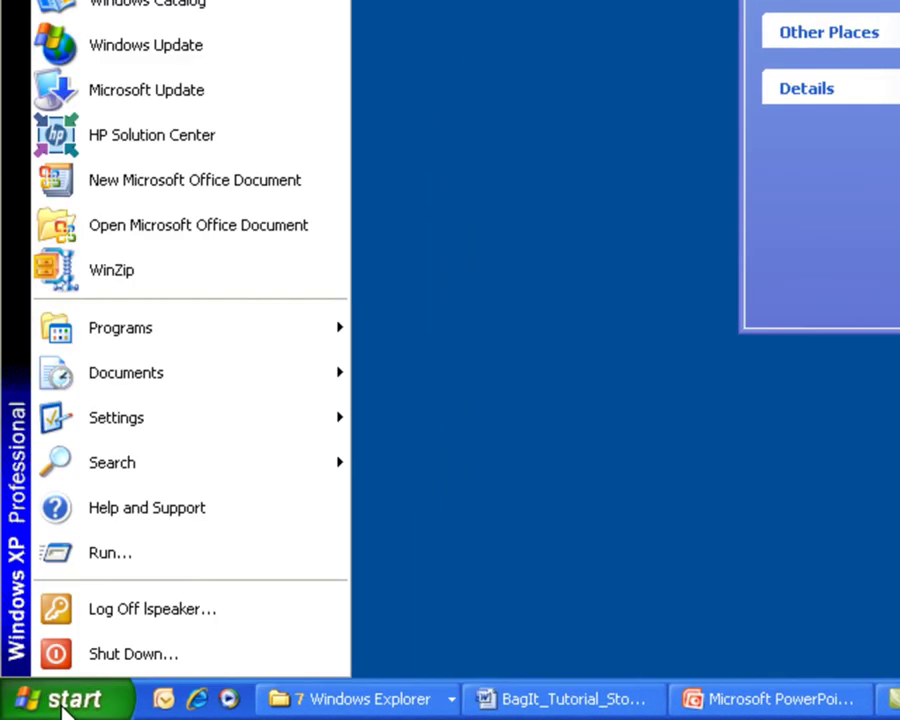
left_click(100, 556)
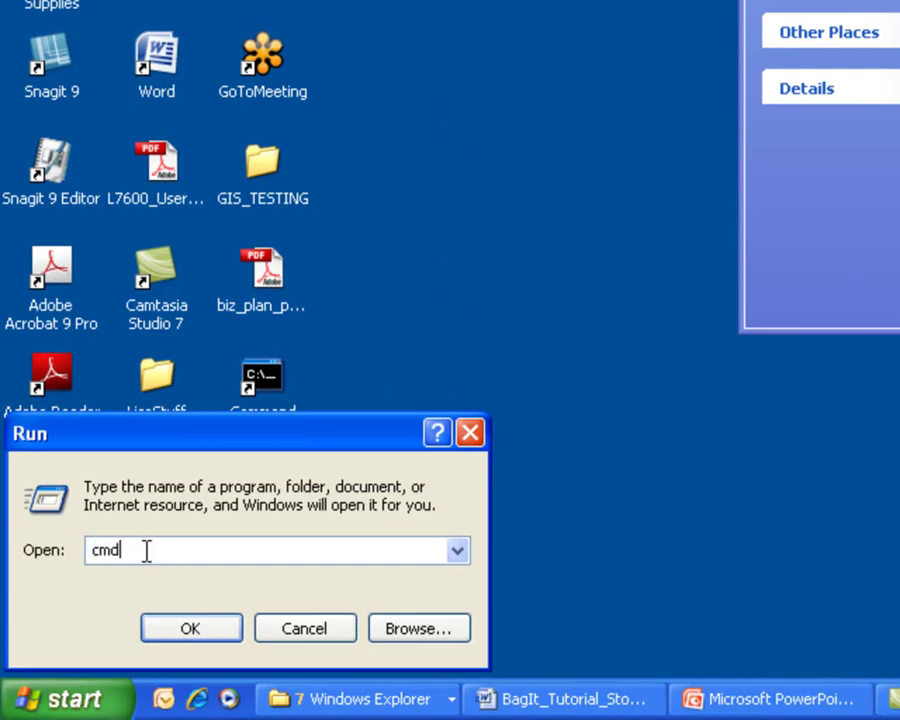
type("cmd")
left_click(191, 628)
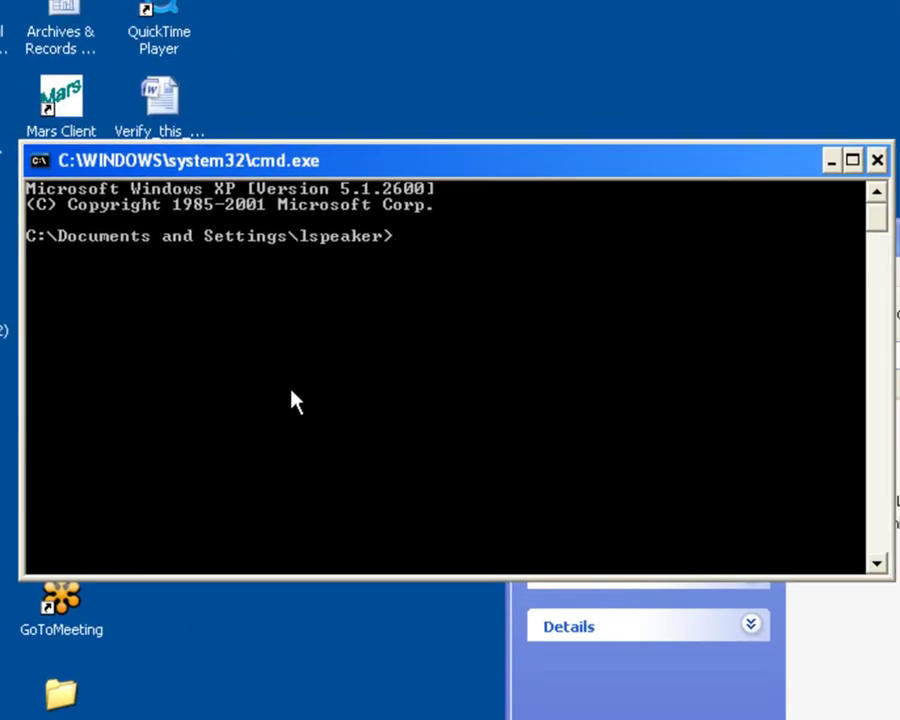
- Run set, find JAVA_HOME=C:\Program Files\Java\jre6 in the output, then type exit
type("set")
key("Return")
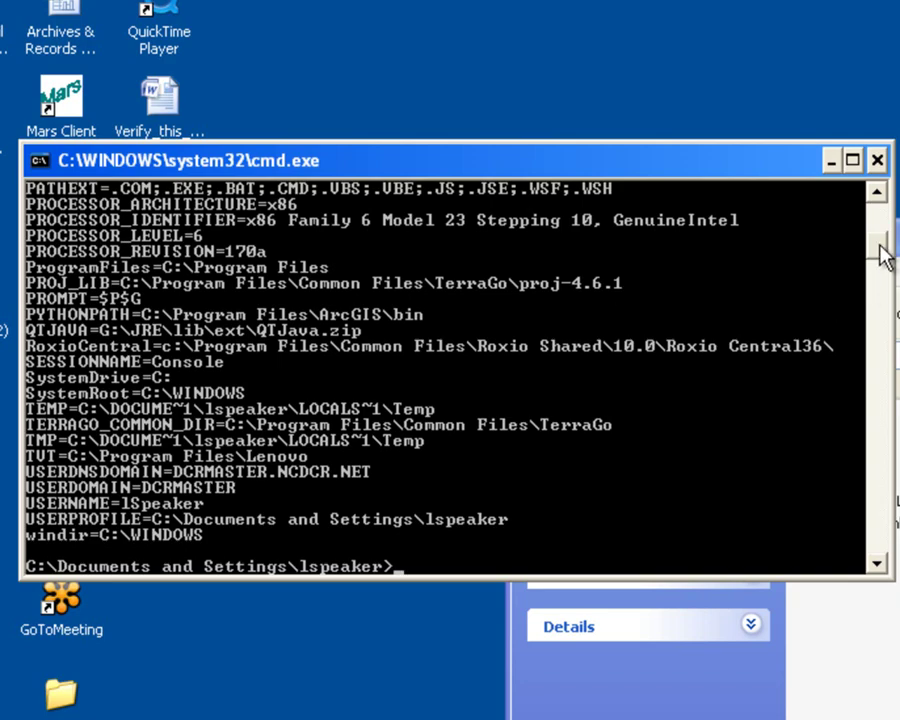
scroll(880, 255, "up", 1)
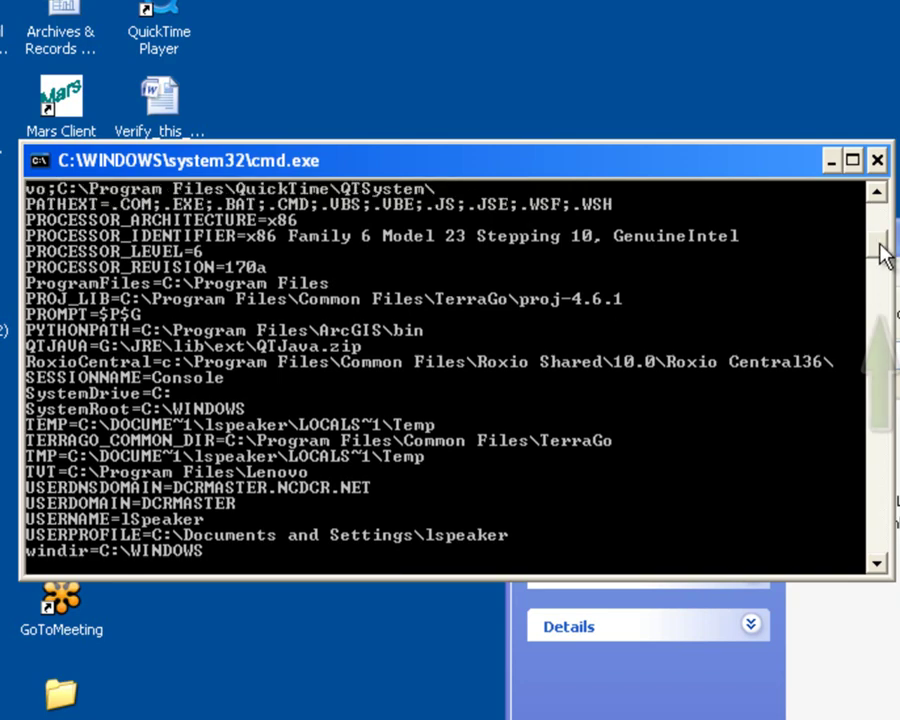
scroll(880, 250, "up", 3)
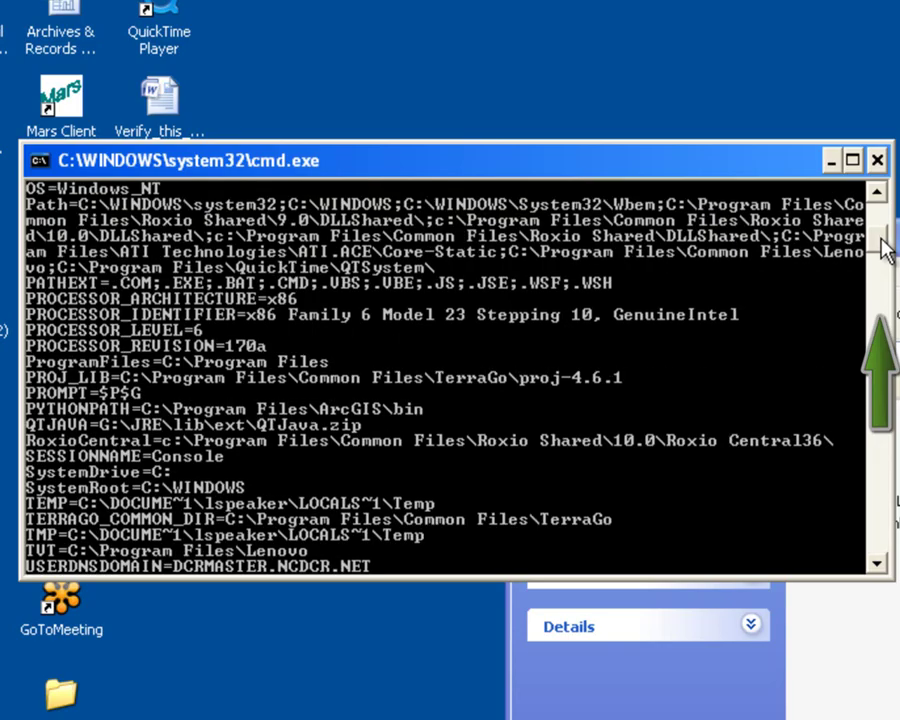
scroll(880, 240, "up", 6)
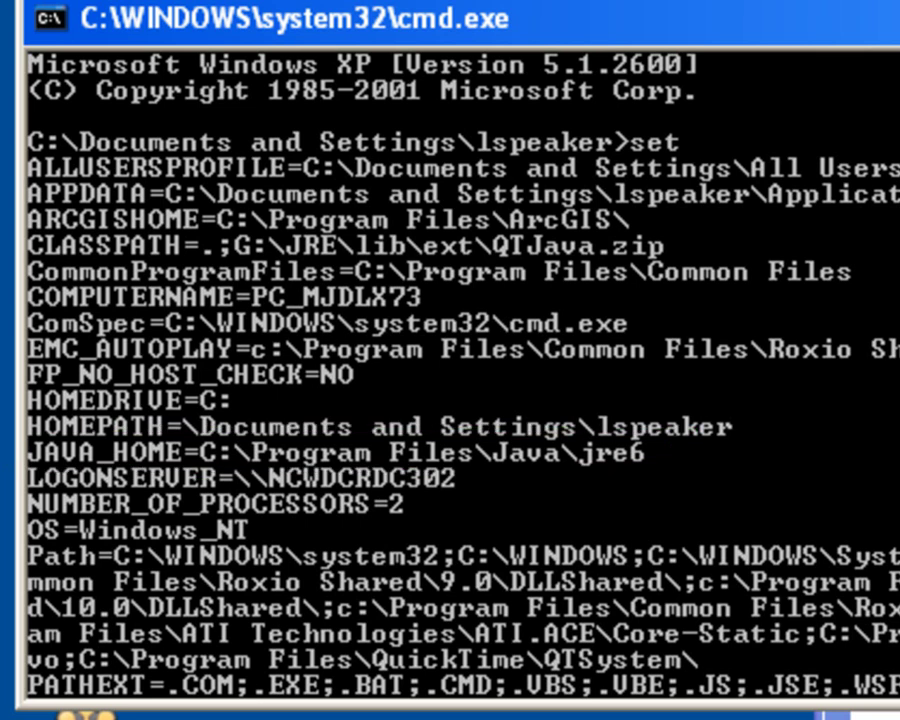
scroll(450, 380, "down", 9)
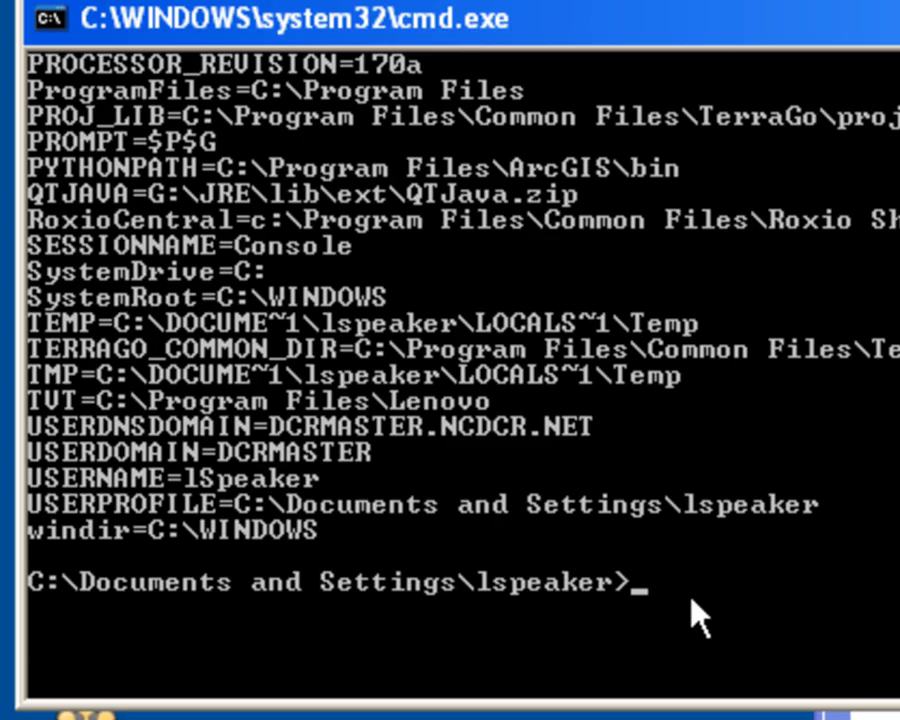
type("ex")
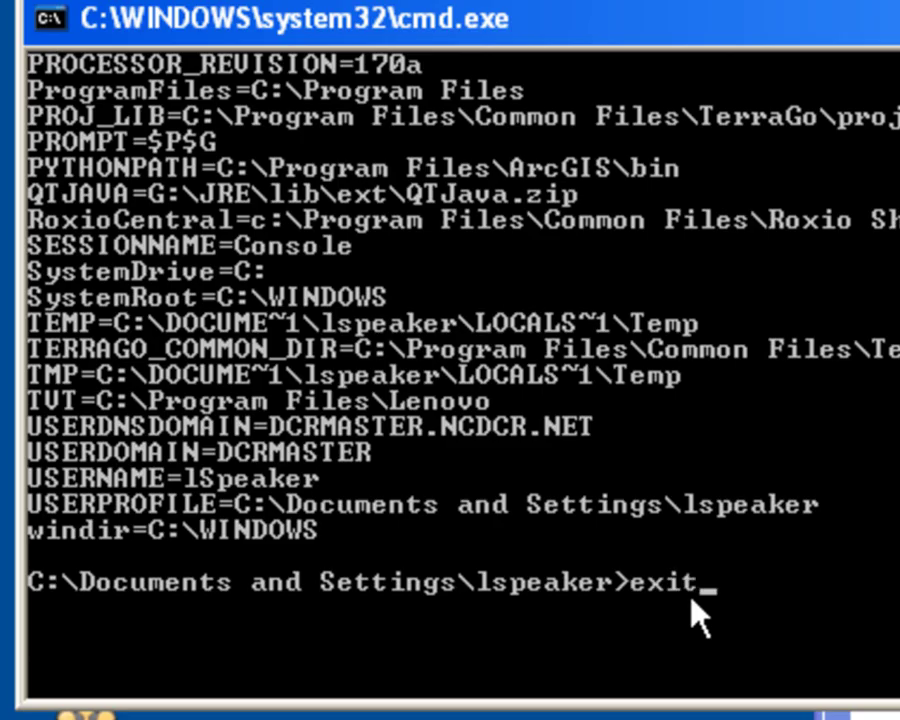
type("it")
- Close the Command Prompt and advance the slideshow to the closing 'Thanks!' slide
key("Return")
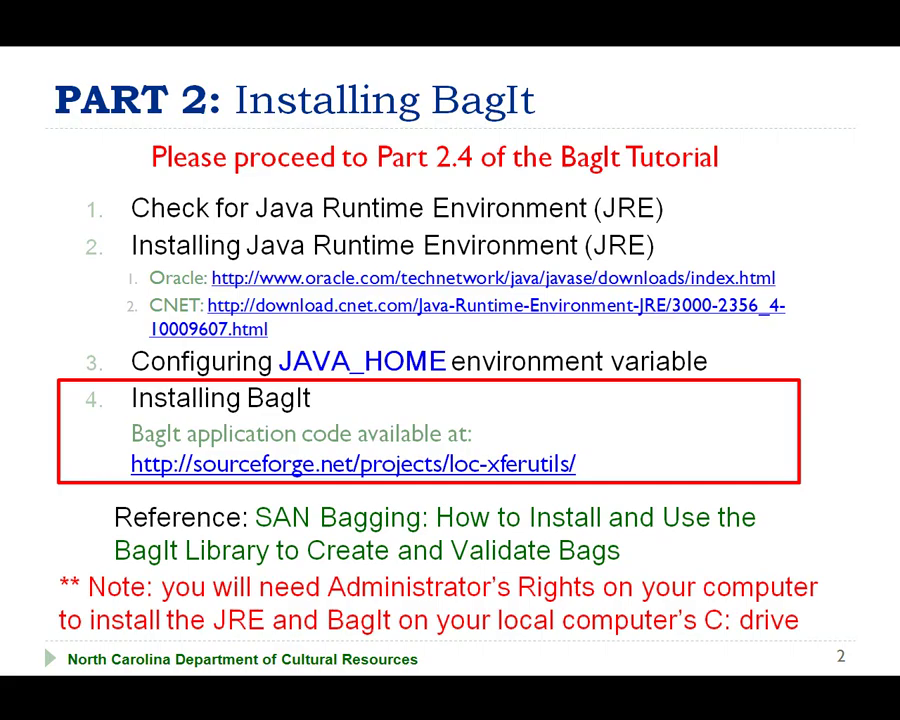
left_click(886, 671)
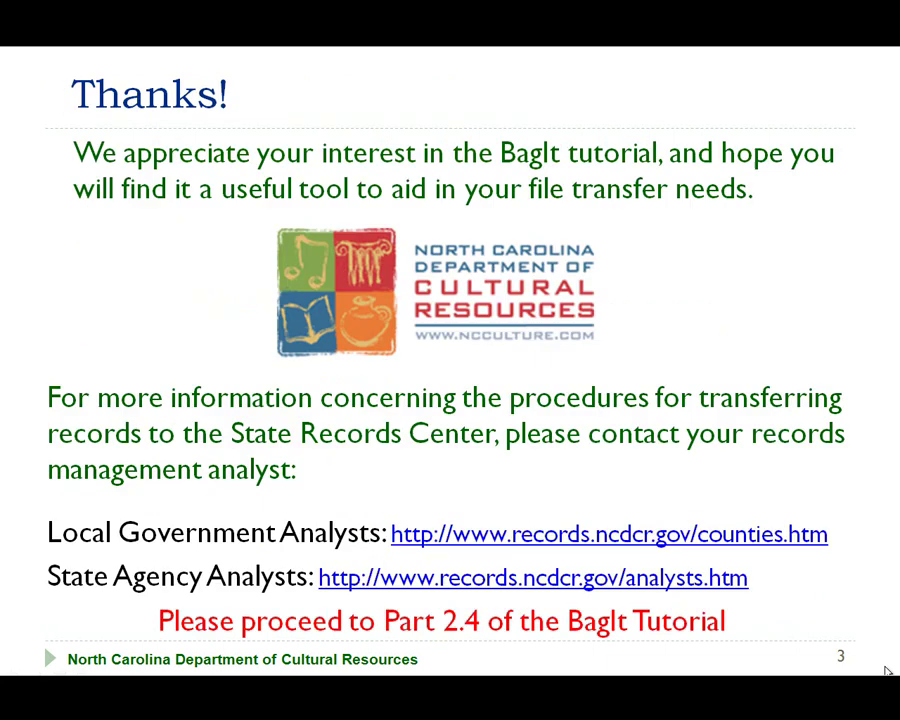